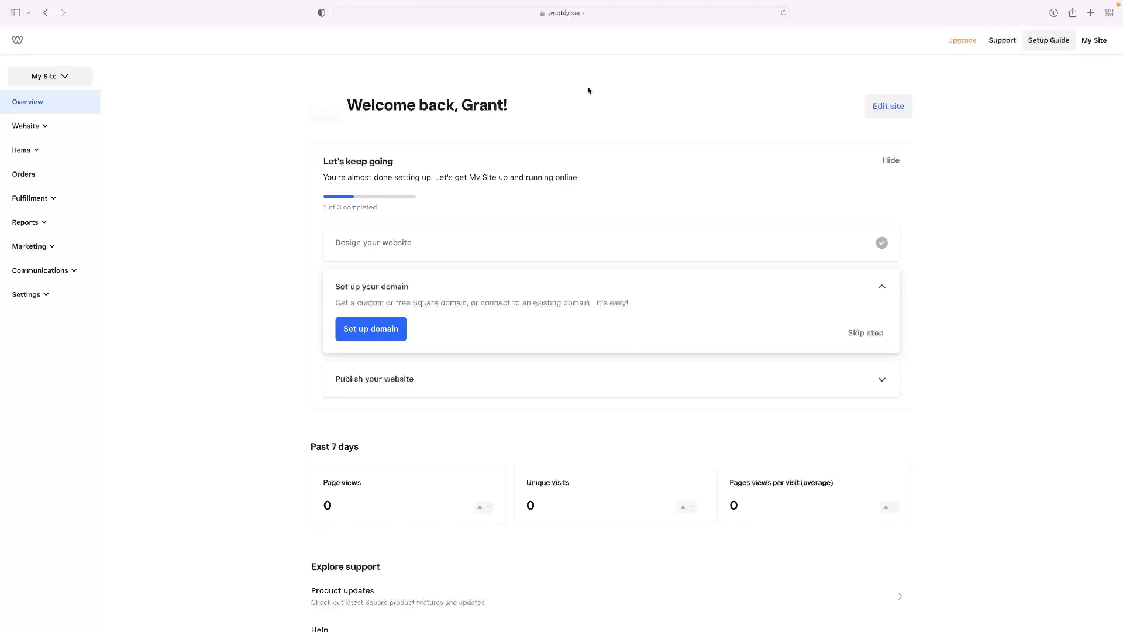
Add a new site to the account and choose a plain website without an online store
left_click(1094, 39)
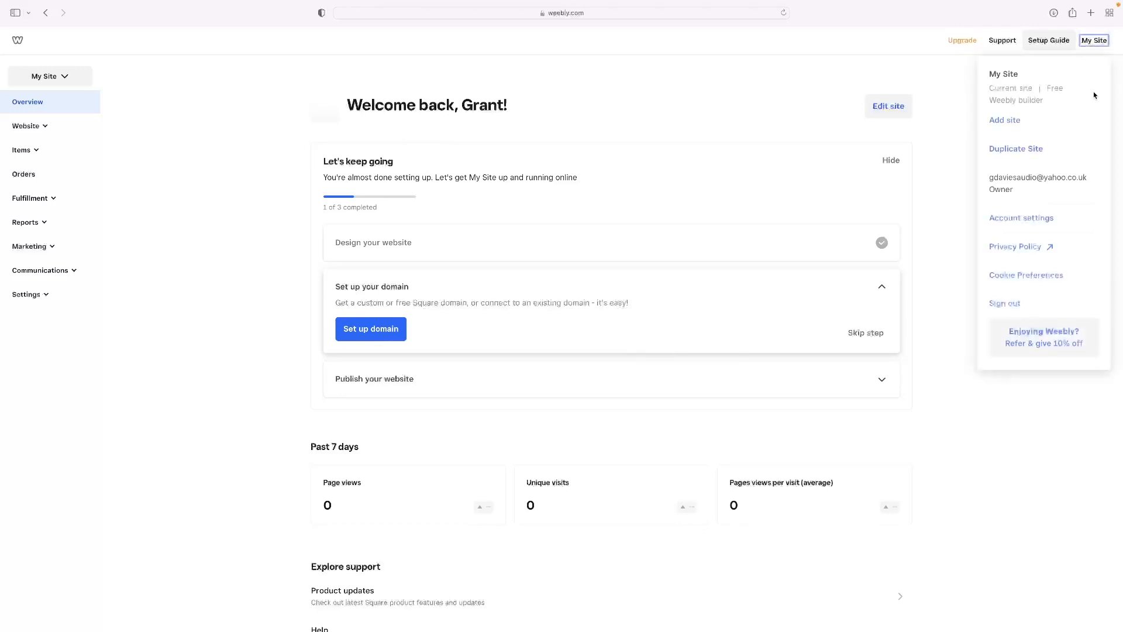
left_click(1006, 119)
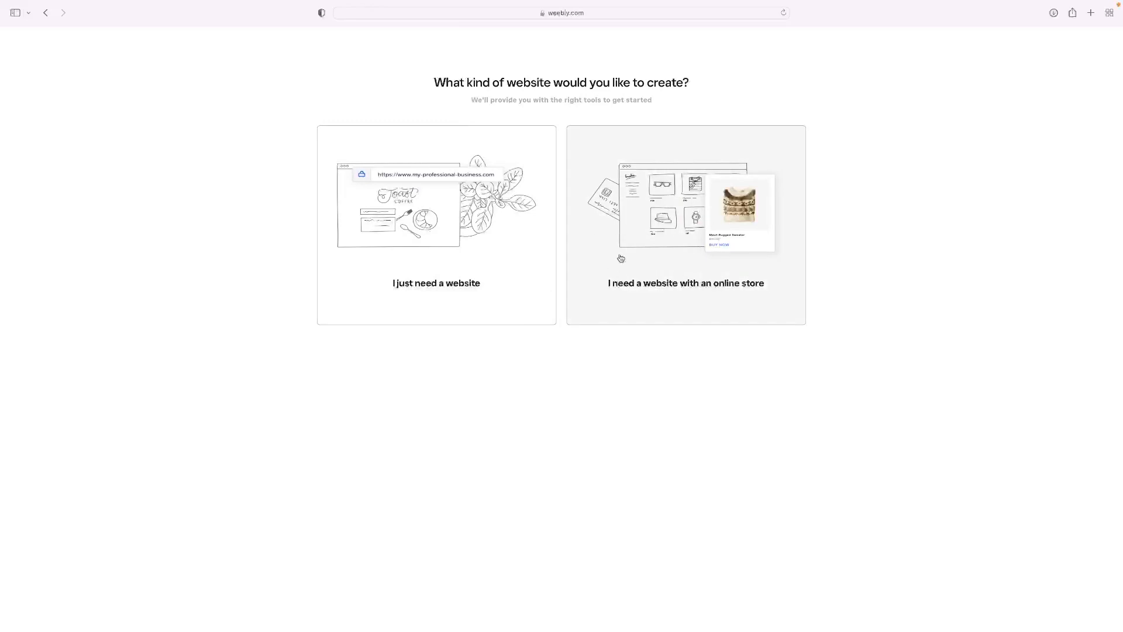
left_click(423, 222)
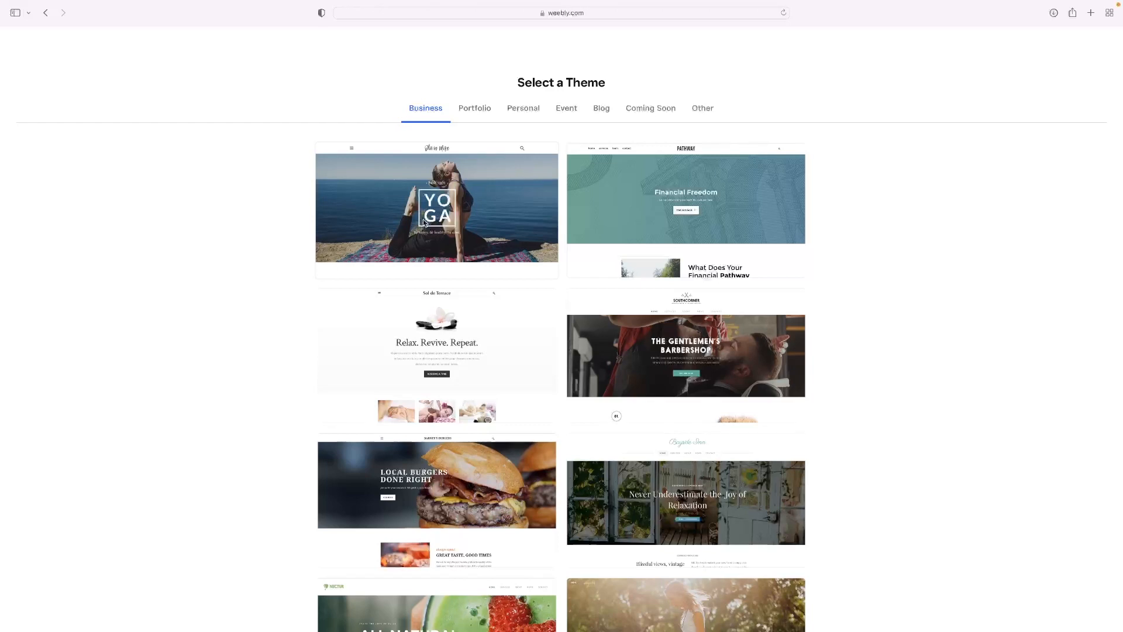
Preview the "Spellbinding mythical short stories" theme from the Blog category and start editing the site with it
left_click(609, 112)
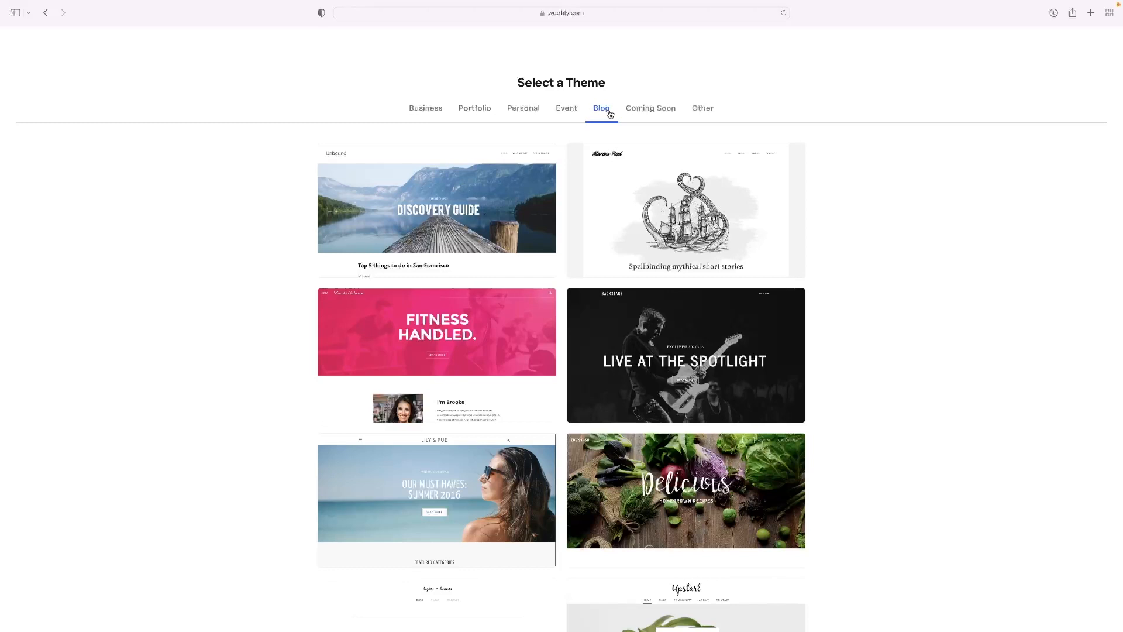
left_click(707, 241)
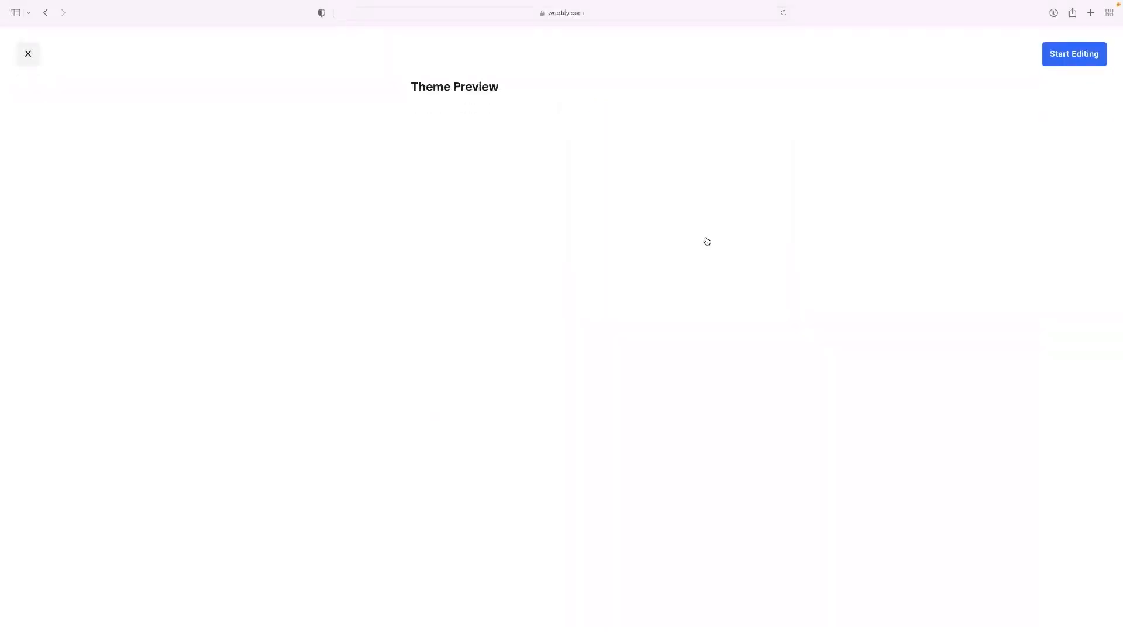
scroll(784, 198, "down", 15)
scroll(784, 241, "up", 6)
scroll(812, 253, "up", 10)
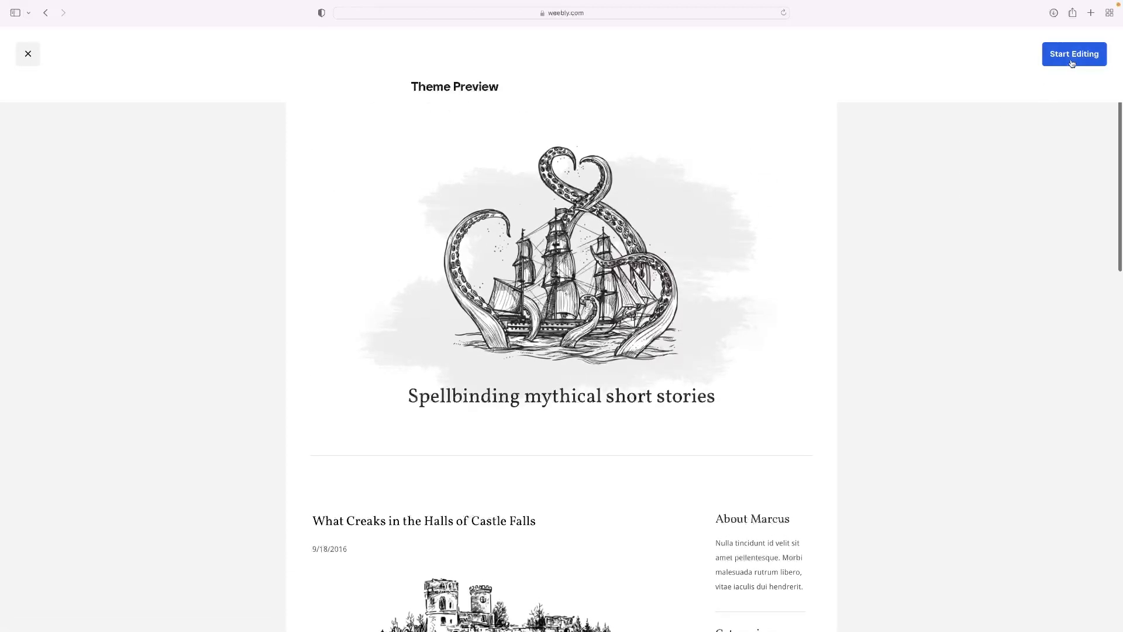
left_click(1073, 54)
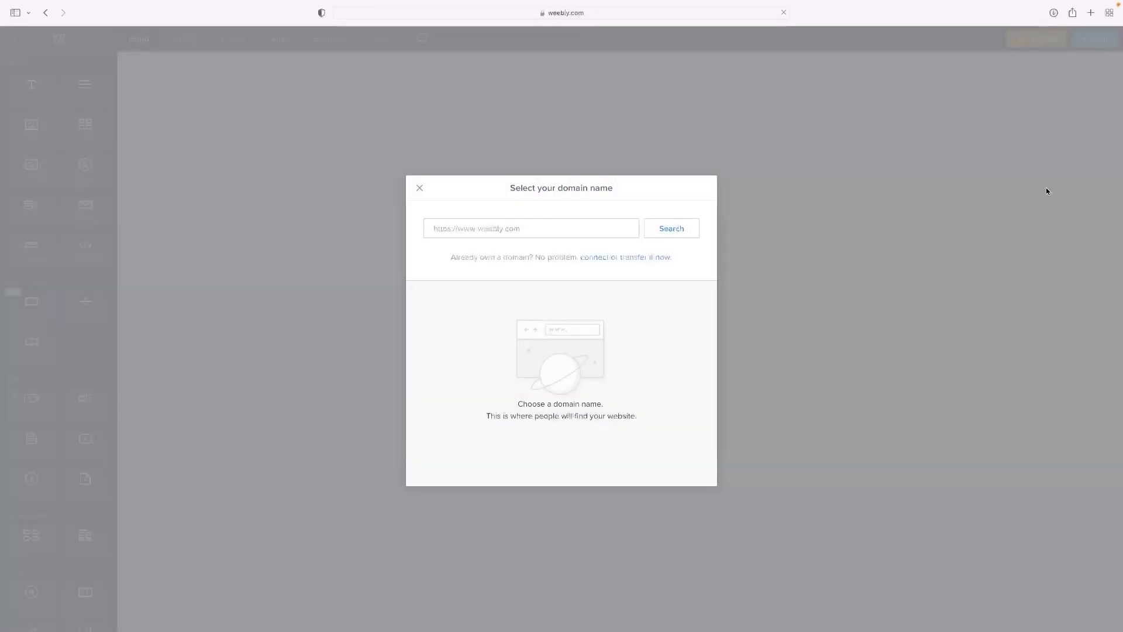
Dismiss the domain name selection without choosing a domain
left_click(419, 185)
left_click(670, 218)
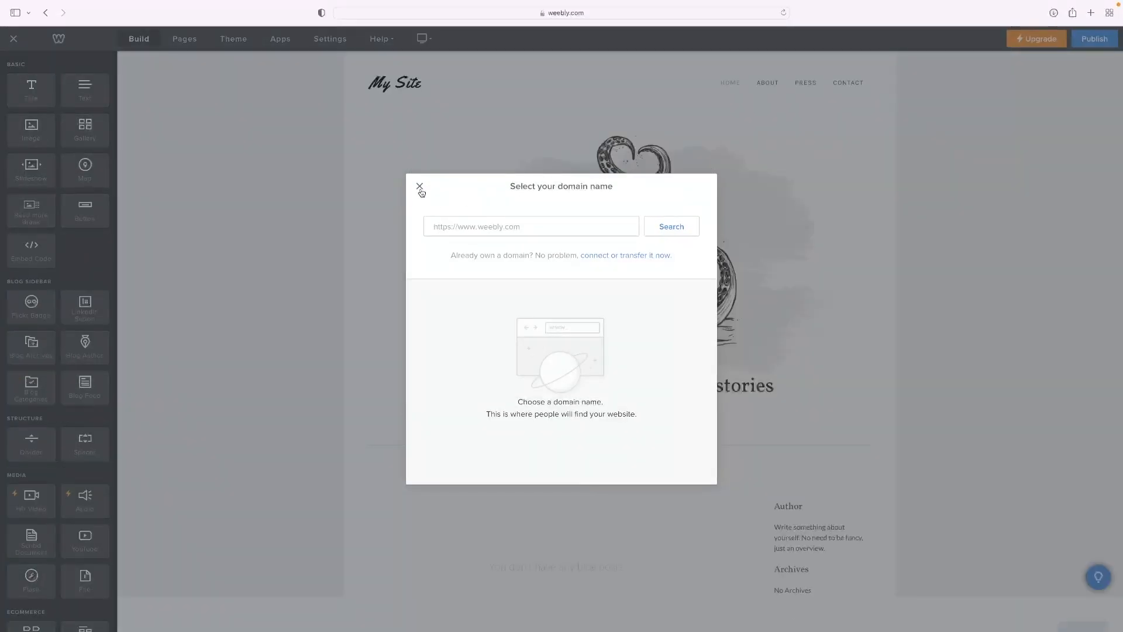
left_click(420, 192)
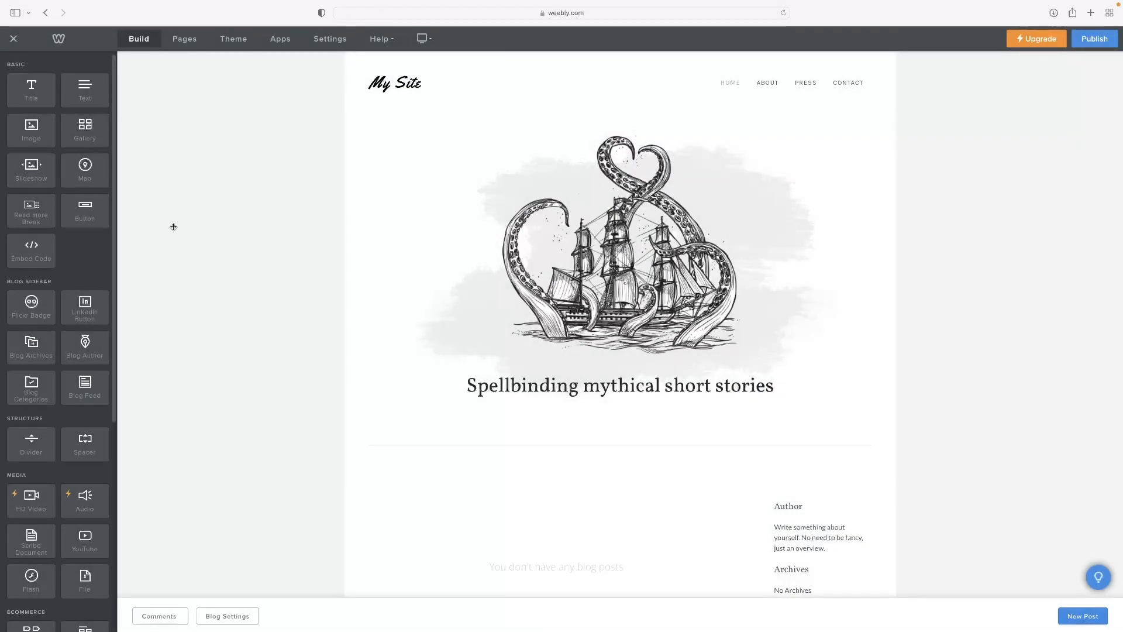
Add two Title elements and an Image element below the headline in the home page's header
scroll(74, 424, "down", 5)
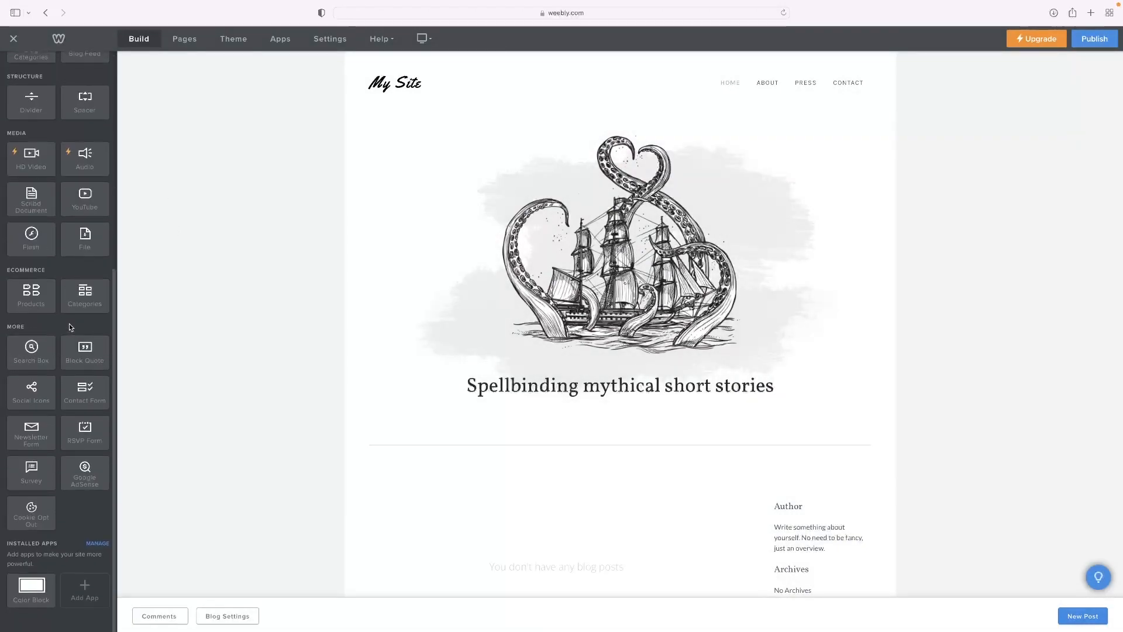
scroll(69, 324, "up", 5)
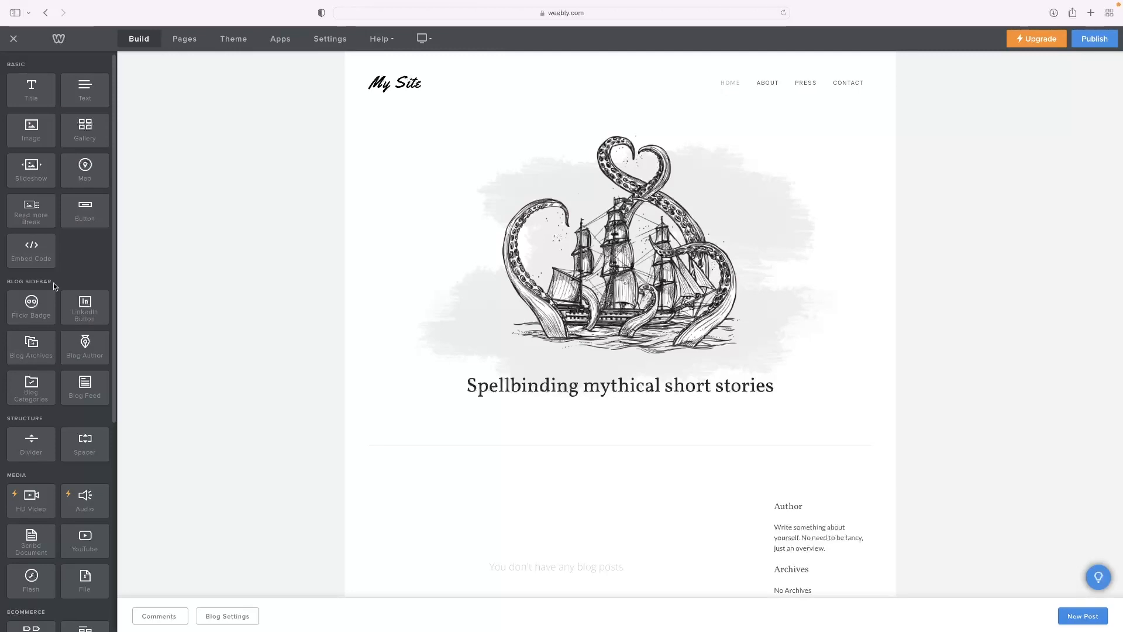
left_click_drag(31, 126, 164, 163)
left_click_drag(11, 88, 621, 420)
left_click_drag(31, 130, 619, 443)
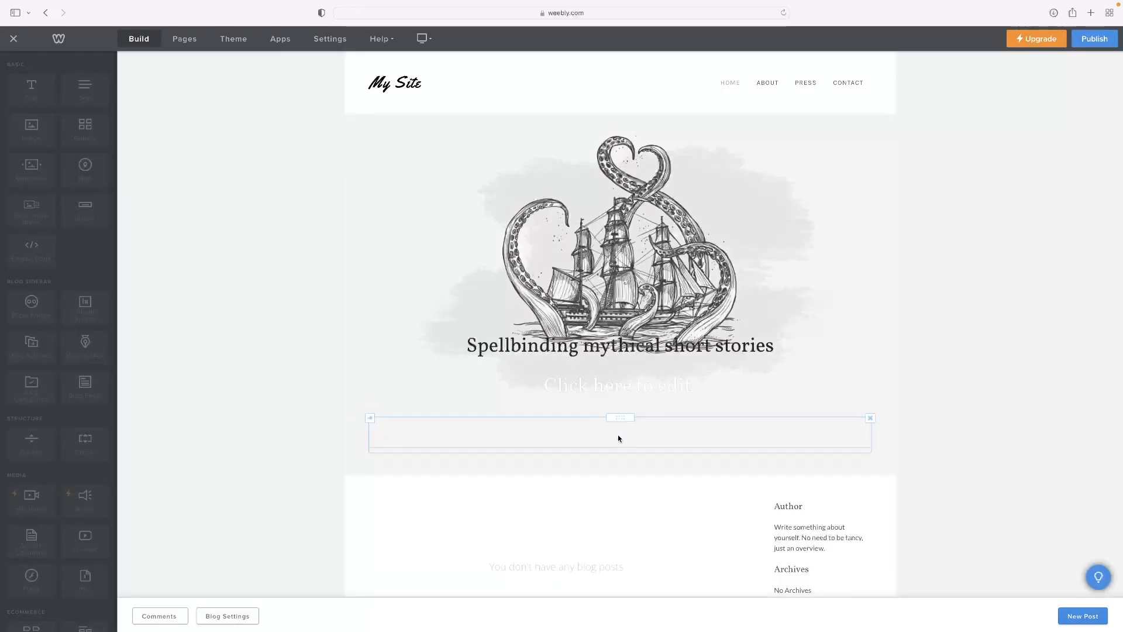
left_click_drag(37, 90, 574, 386)
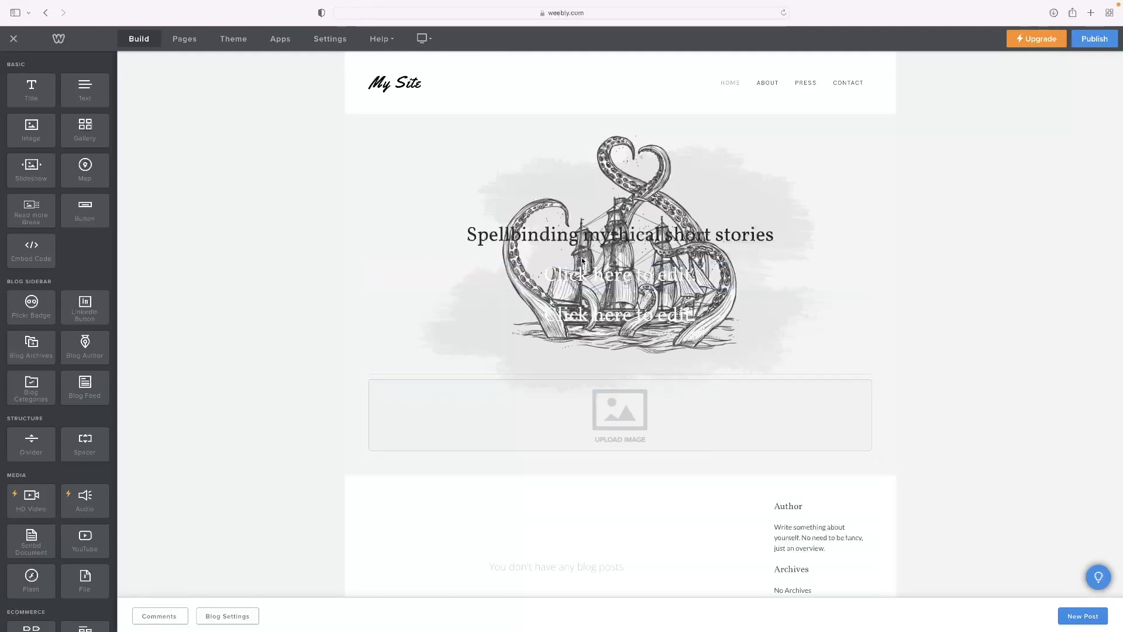
Replace the placeholder text of the lower added title in the header with "TU"
left_click(582, 274)
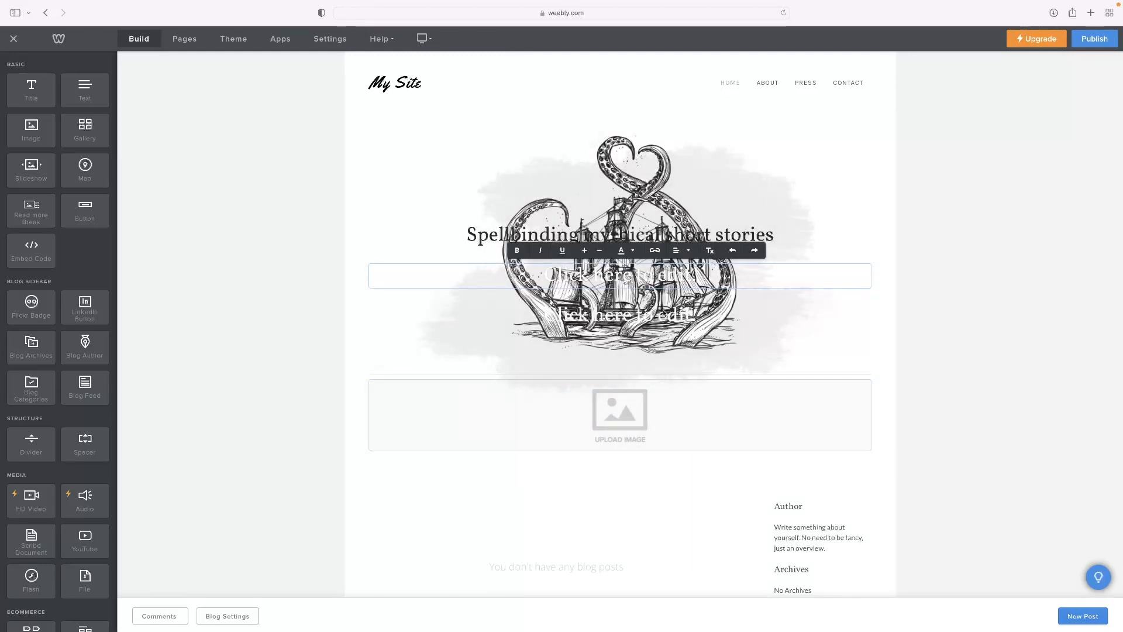
left_click(664, 324)
left_click(658, 320)
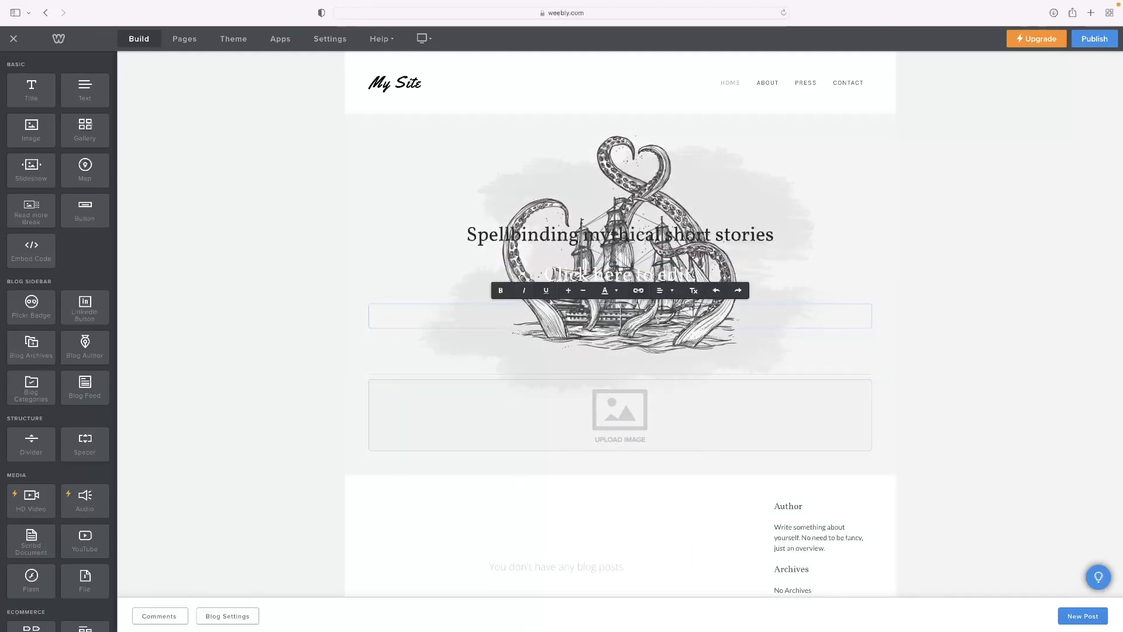
type("TUTK")
key("BackSpace")
key("BackSpace")
left_click(932, 298)
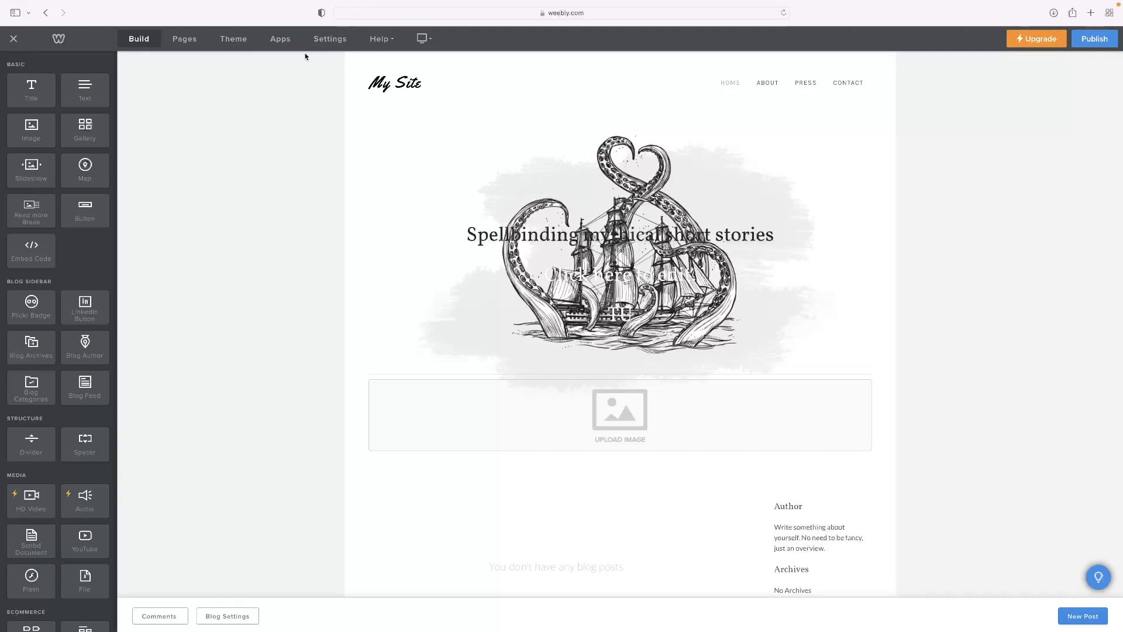
View the App Center, return to the site editor and dismiss the domain name selection
left_click(286, 41)
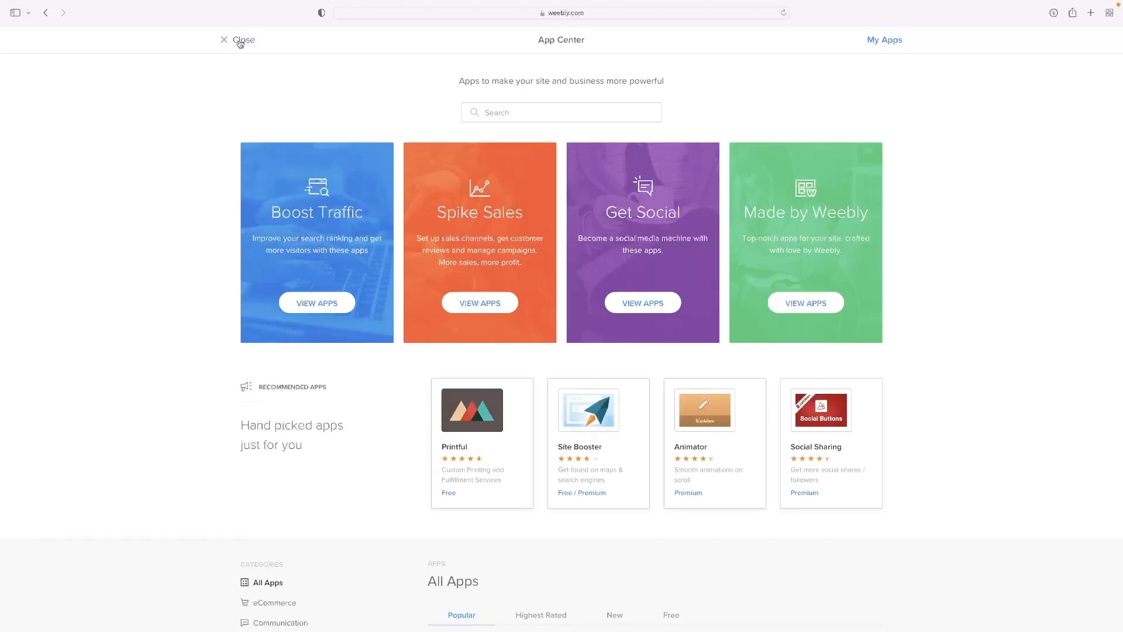
left_click(239, 43)
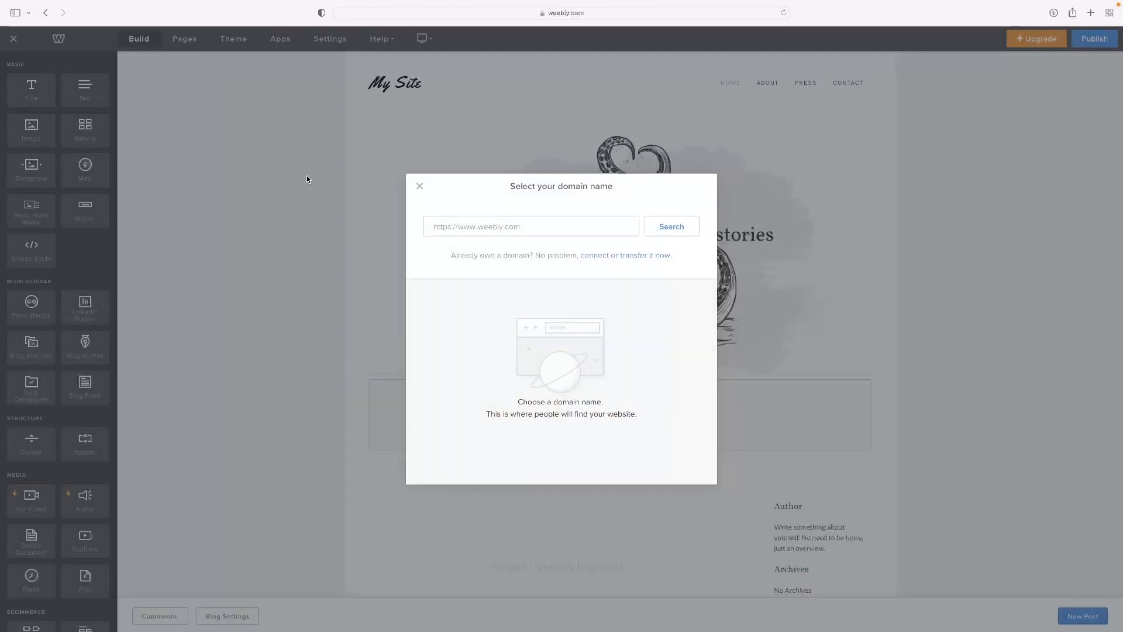
left_click(420, 186)
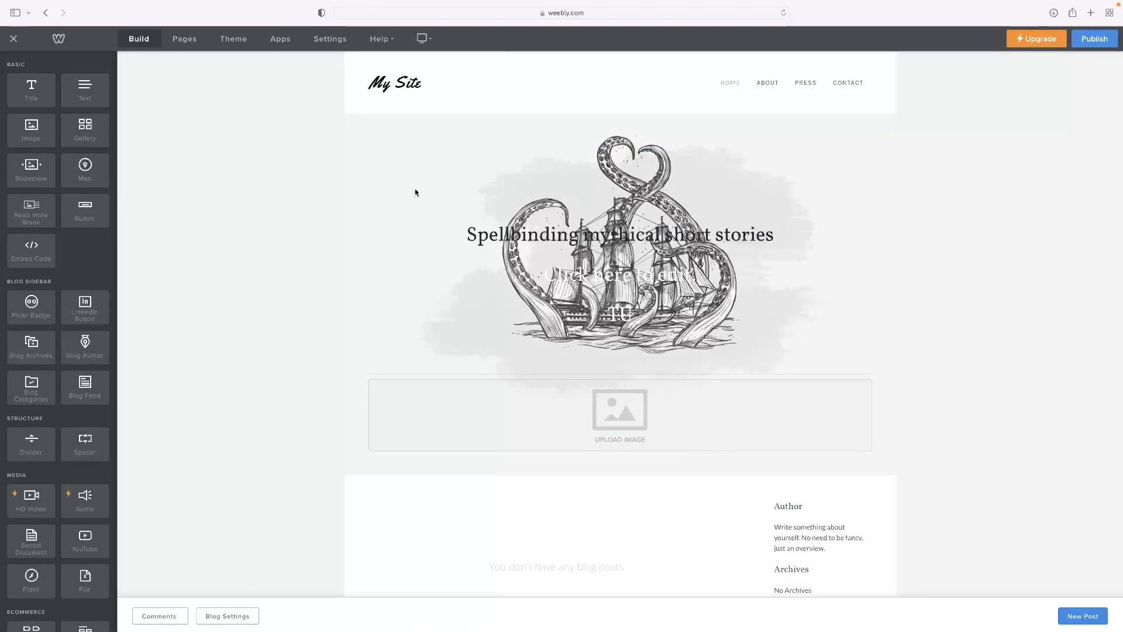
Delete the Contact page from the site
left_click(191, 42)
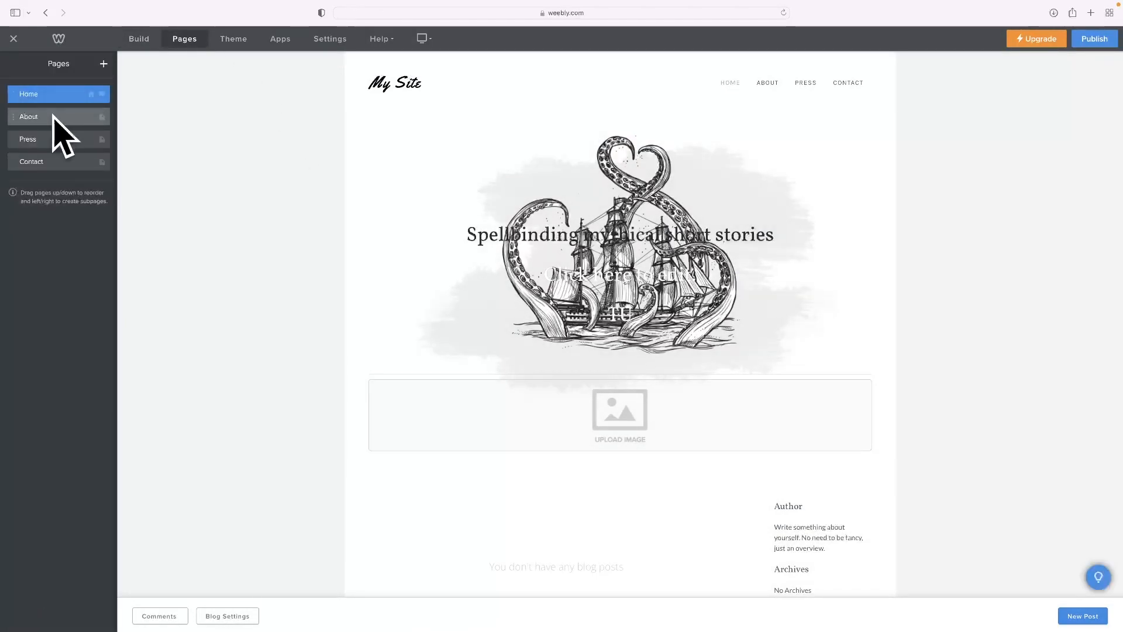
left_click(52, 161)
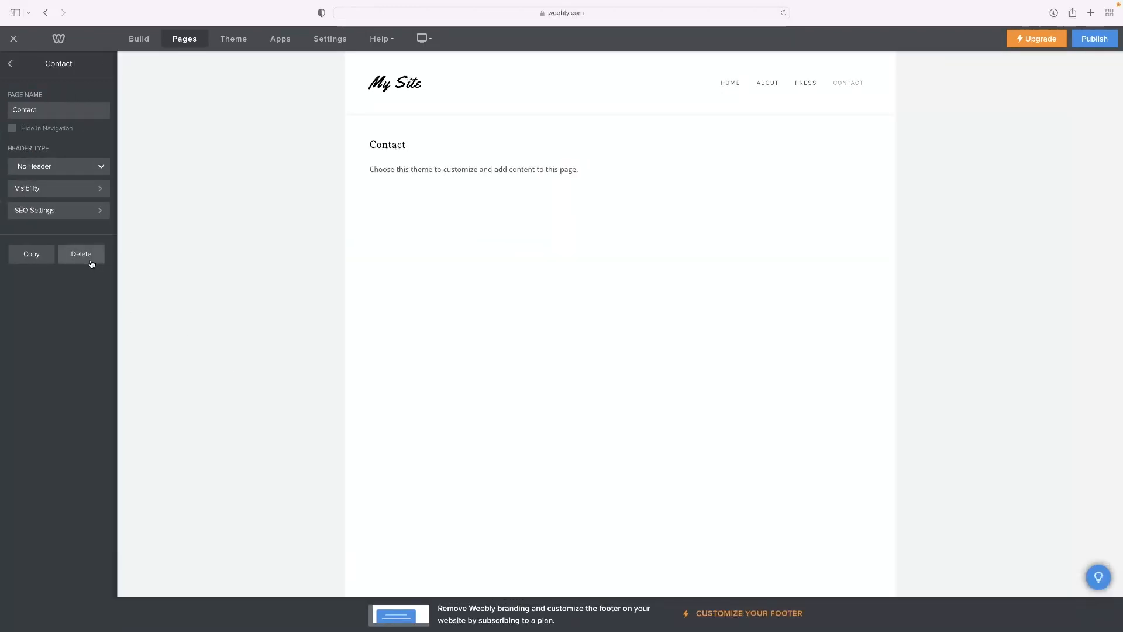
left_click(90, 257)
left_click(609, 351)
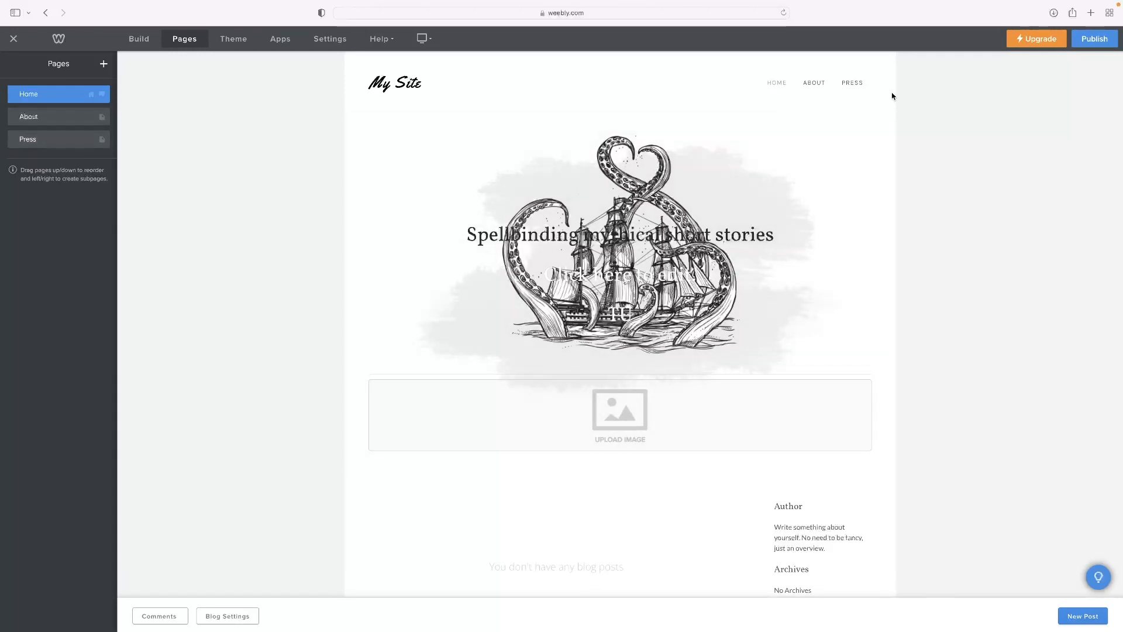
Nest the Press page under Home as a subpage, and return it to the top level below About
left_click_drag(64, 140, 68, 113)
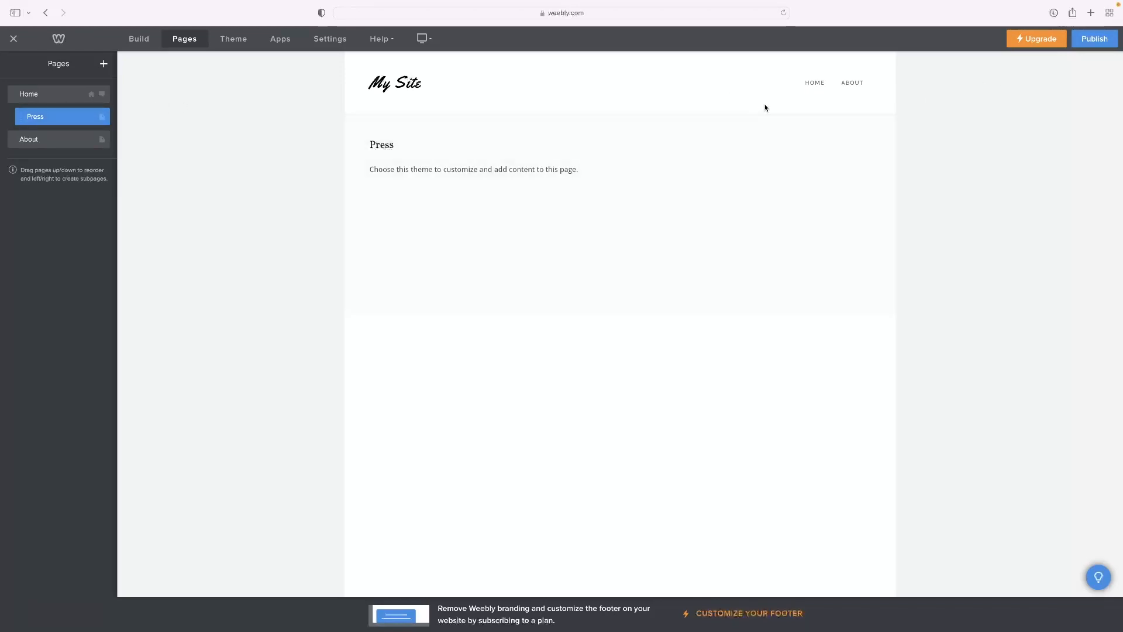
mouse_move(805, 91)
left_click_drag(71, 123, 43, 118)
left_click_drag(73, 123, 47, 145)
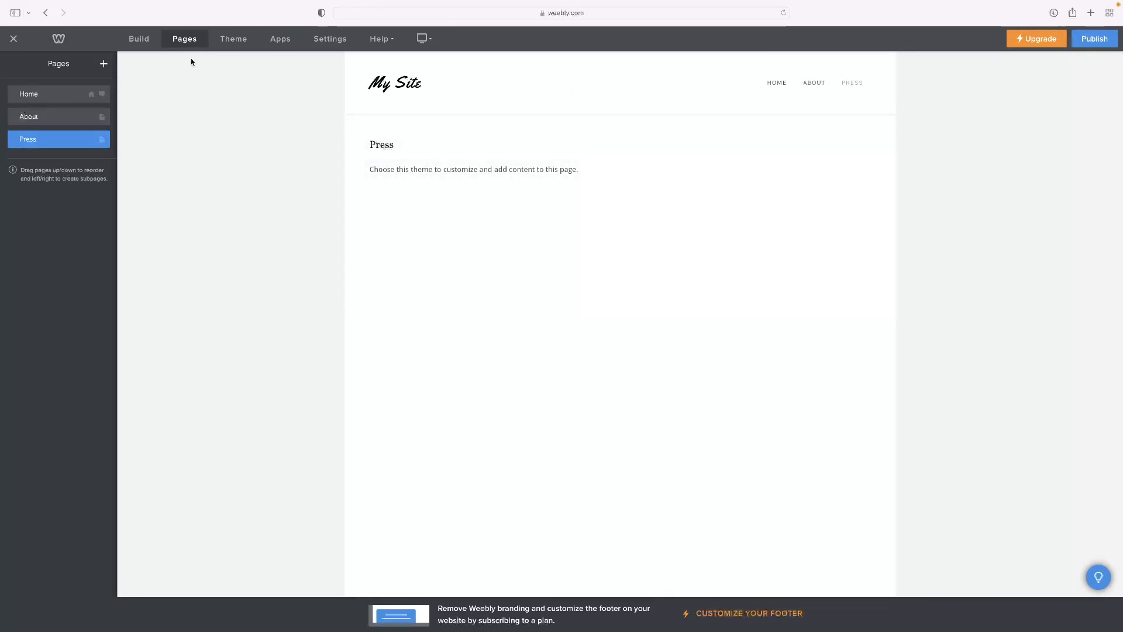
Add a standard page with the default name New Page and the Header type, and check its page settings
left_click(106, 65)
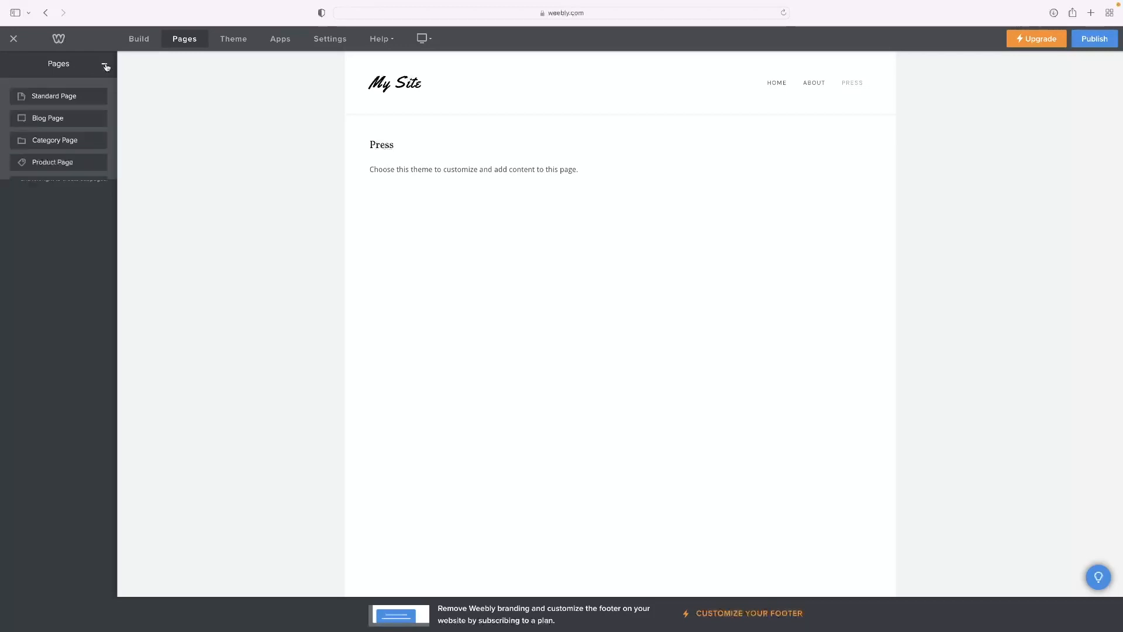
left_click(78, 94)
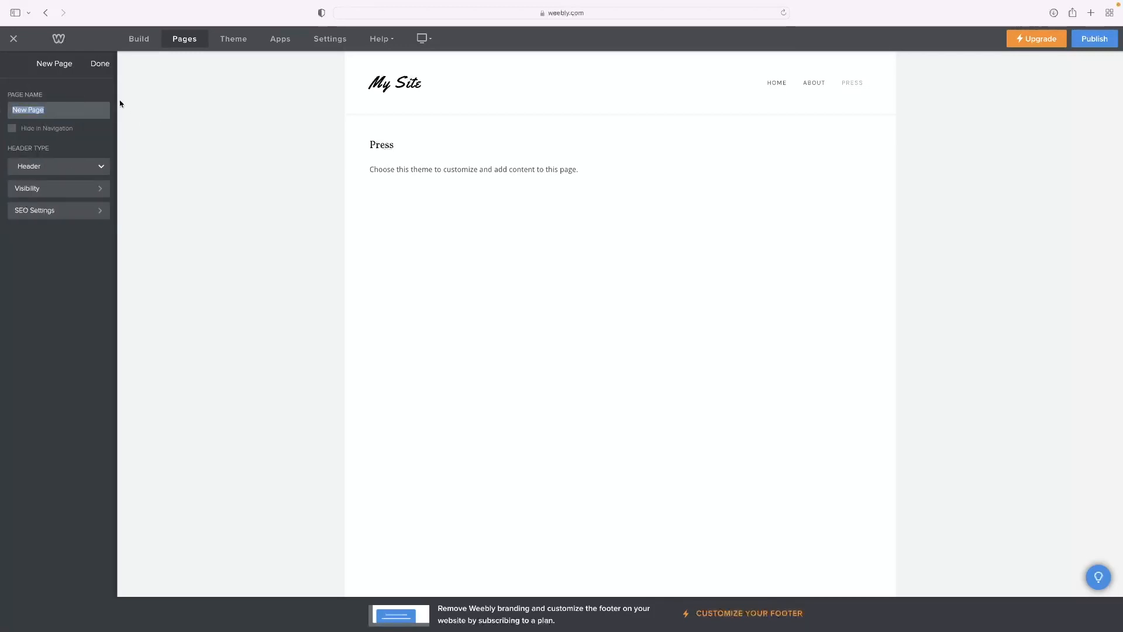
left_click(100, 64)
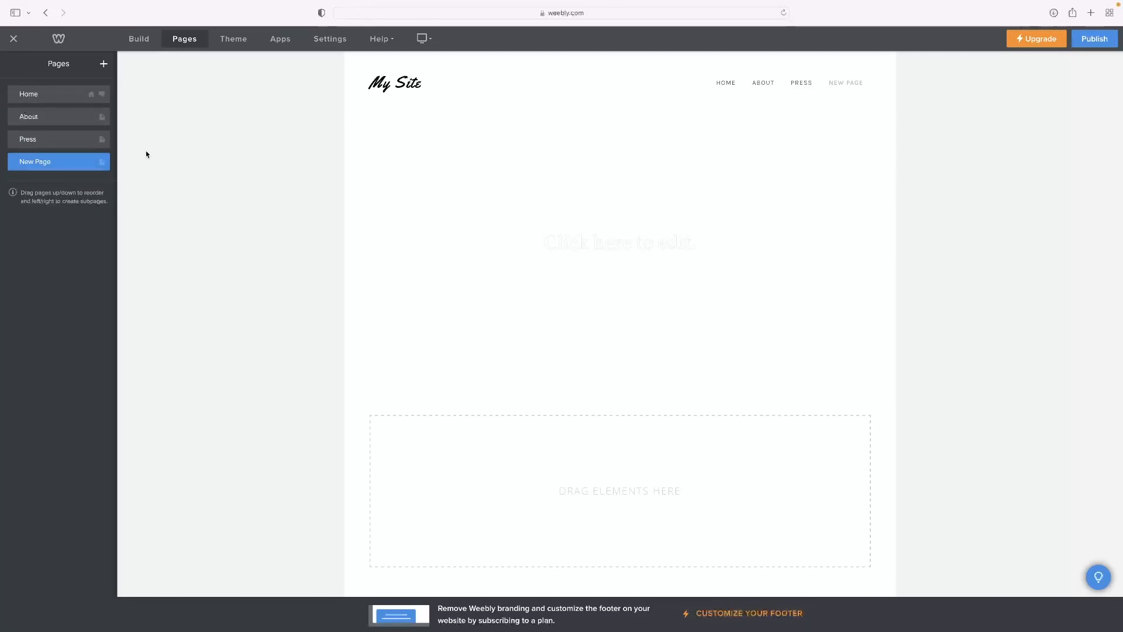
left_click(57, 167)
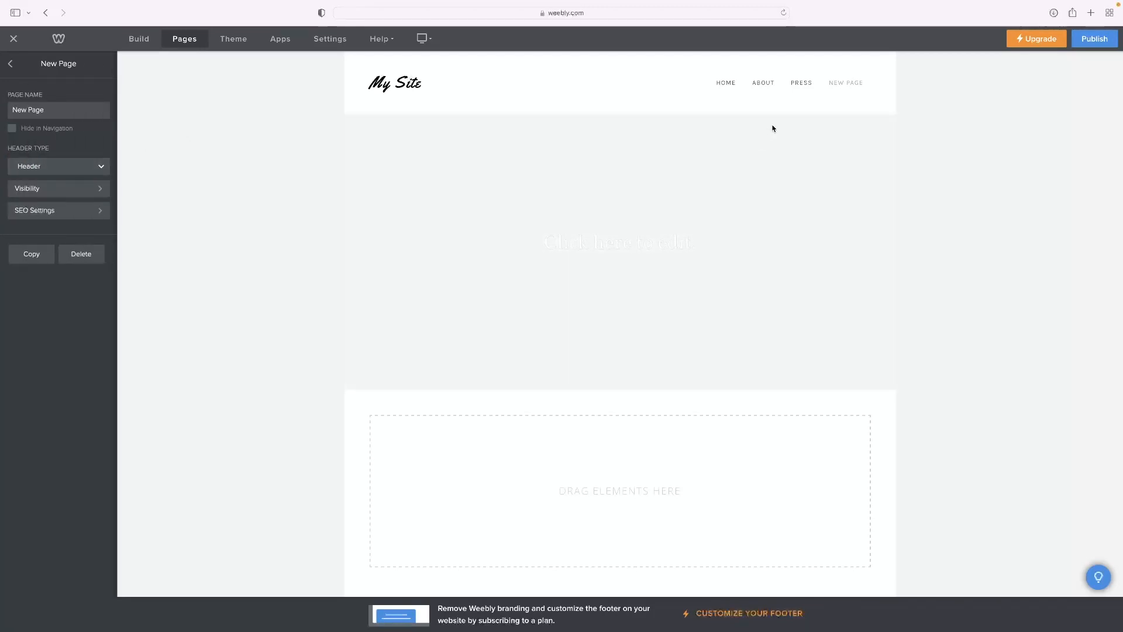
left_click(10, 64)
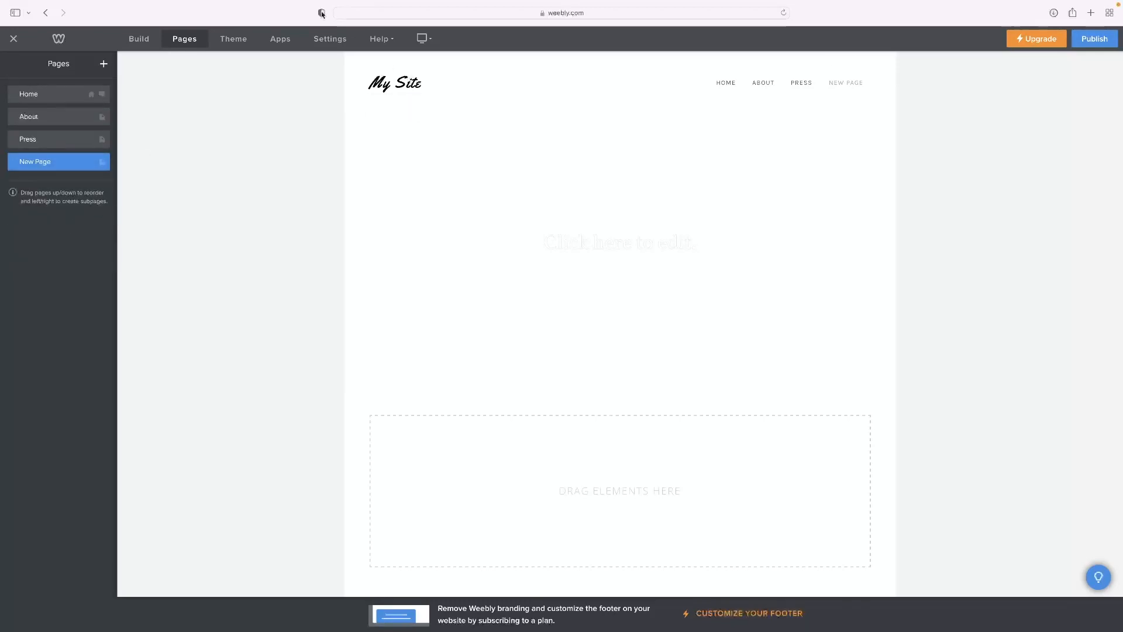
Browse the blog themes in the Theme Gallery and close it without changing the theme
left_click(244, 38)
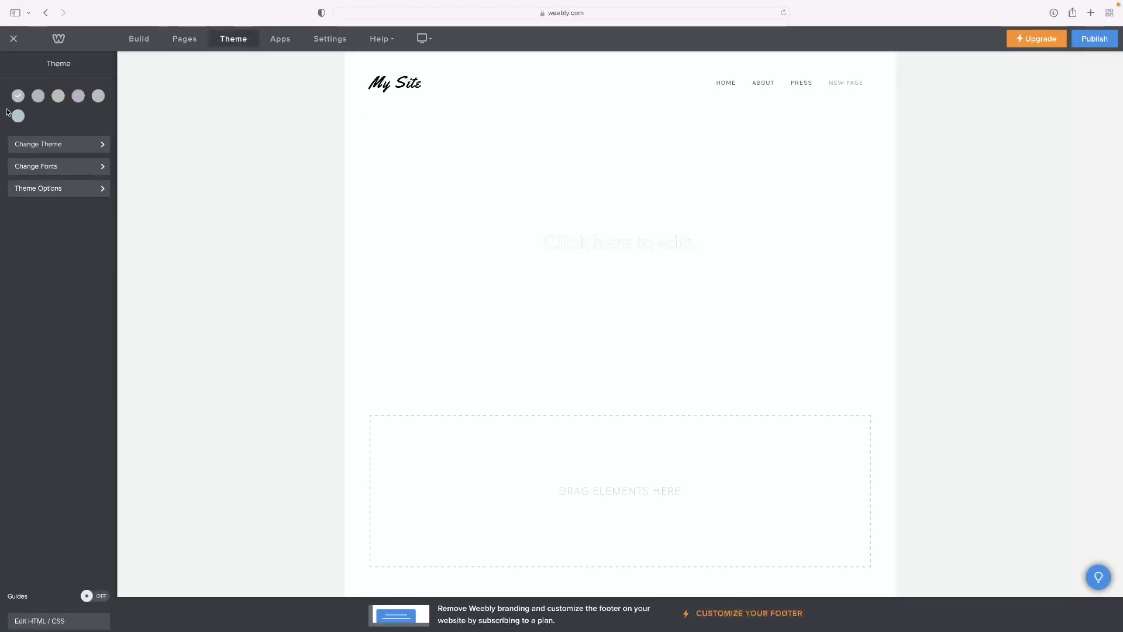
left_click(100, 144)
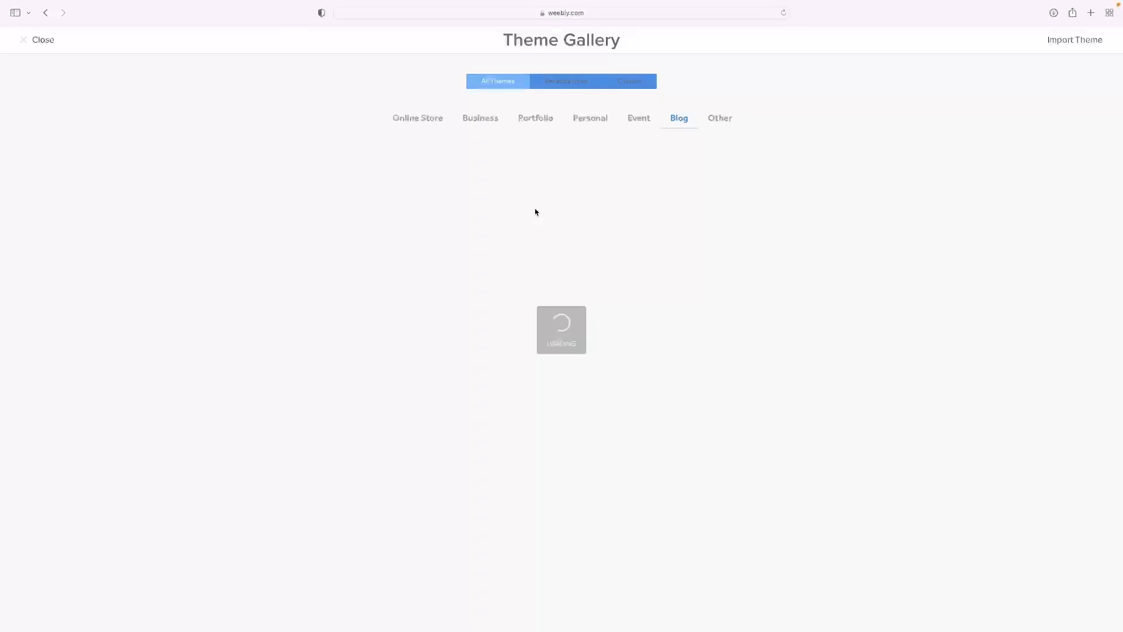
scroll(562, 255, "down", 5)
scroll(562, 257, "up", 5)
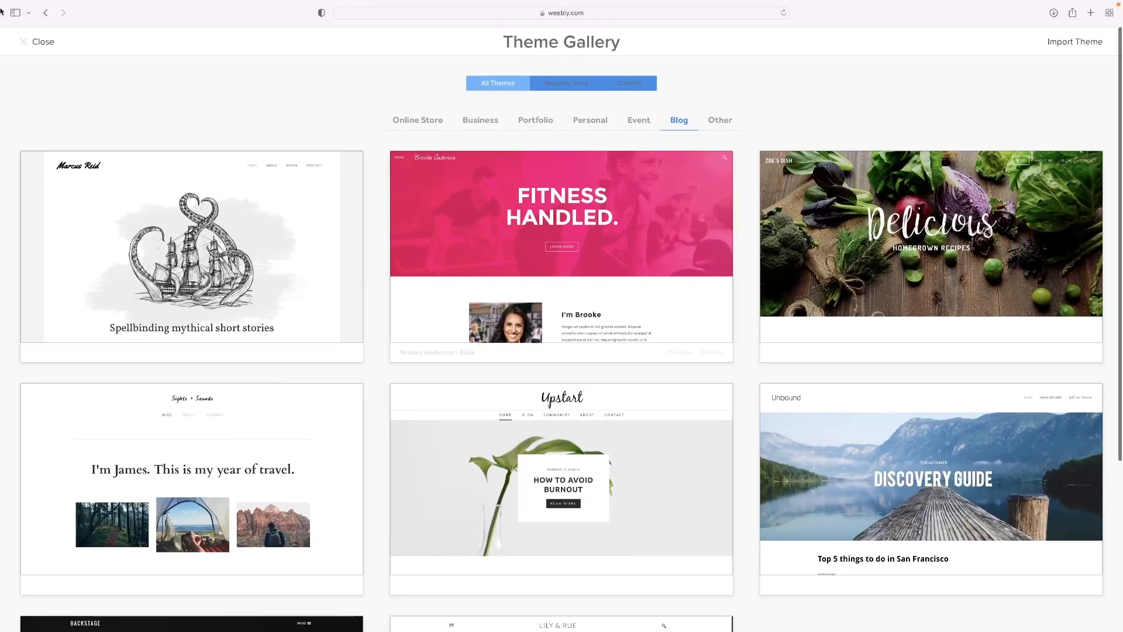
left_click(34, 39)
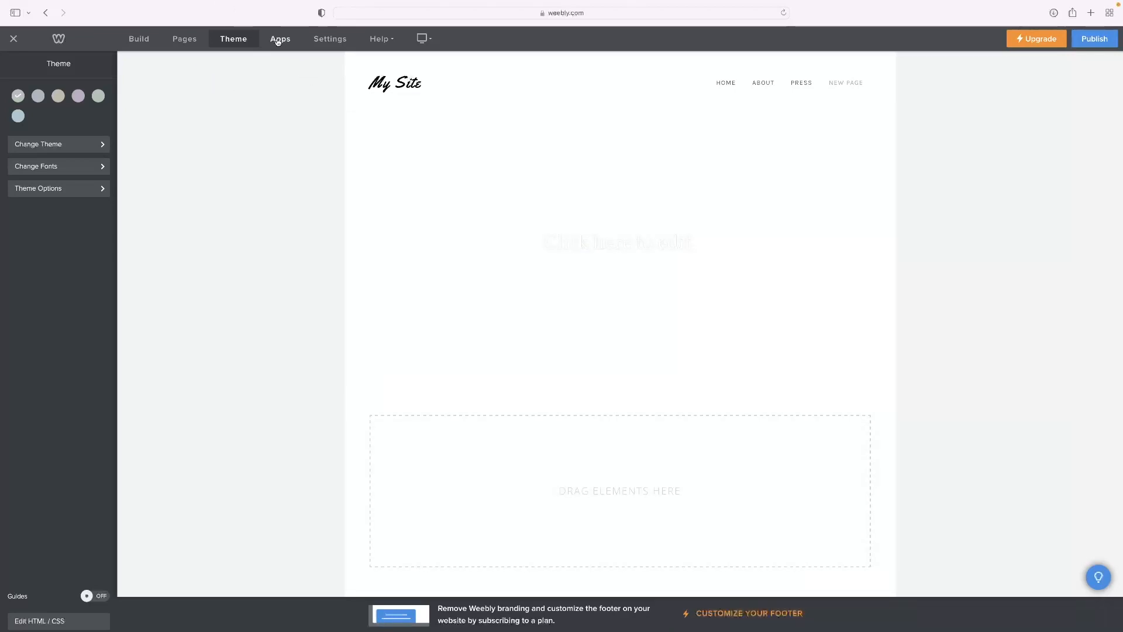
Open and close the App Center, and look through the site's general settings
left_click(277, 41)
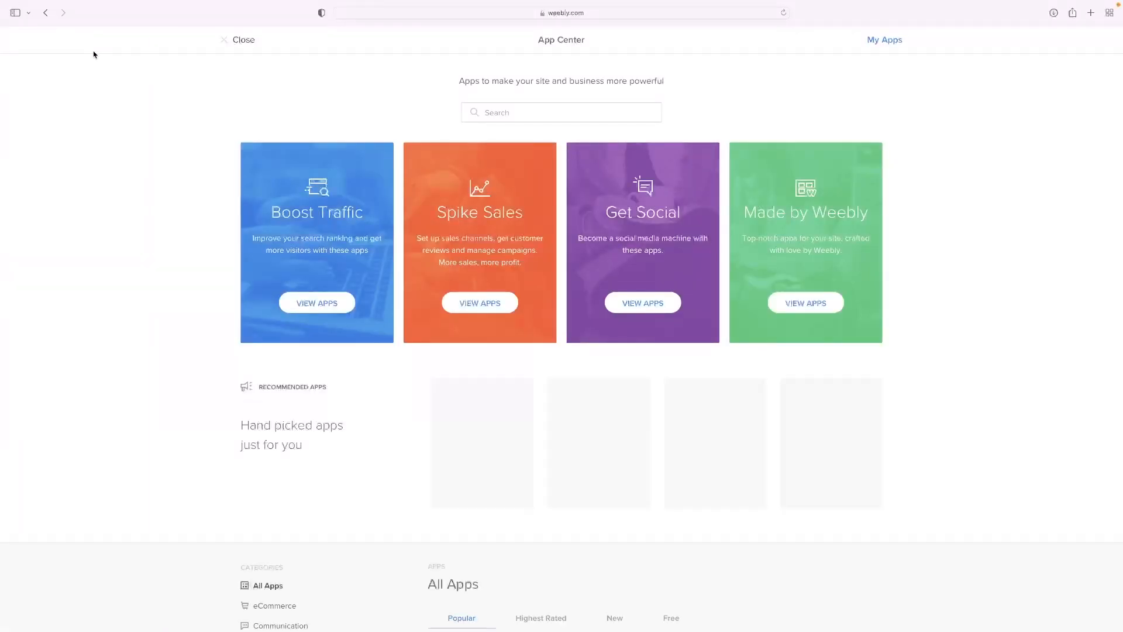
left_click(252, 49)
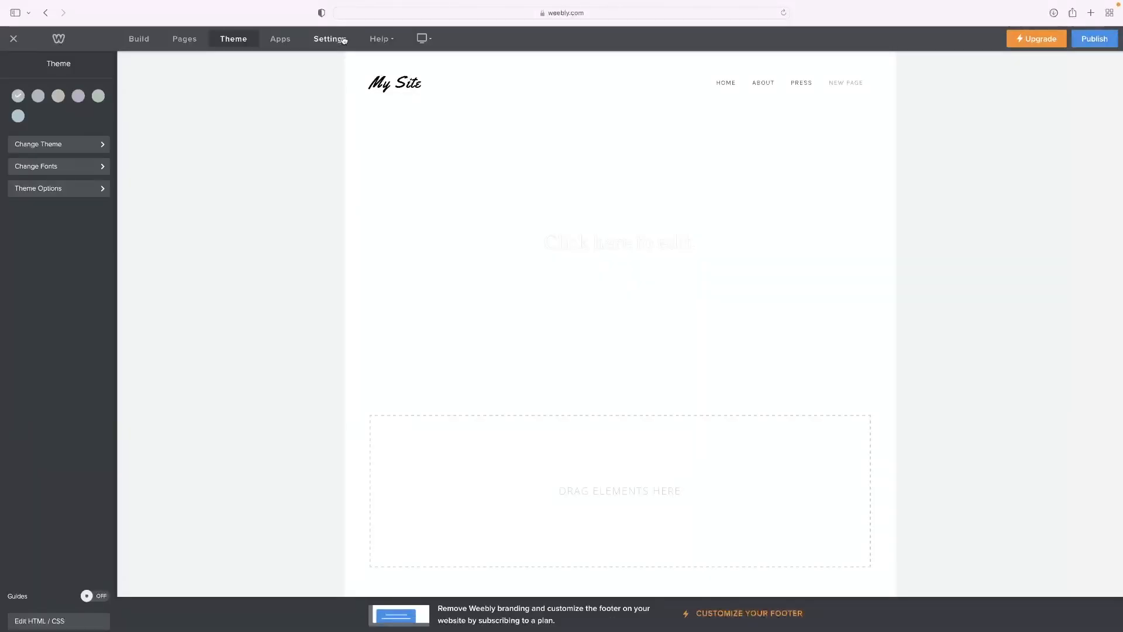
left_click(339, 40)
scroll(526, 220, "down", 12)
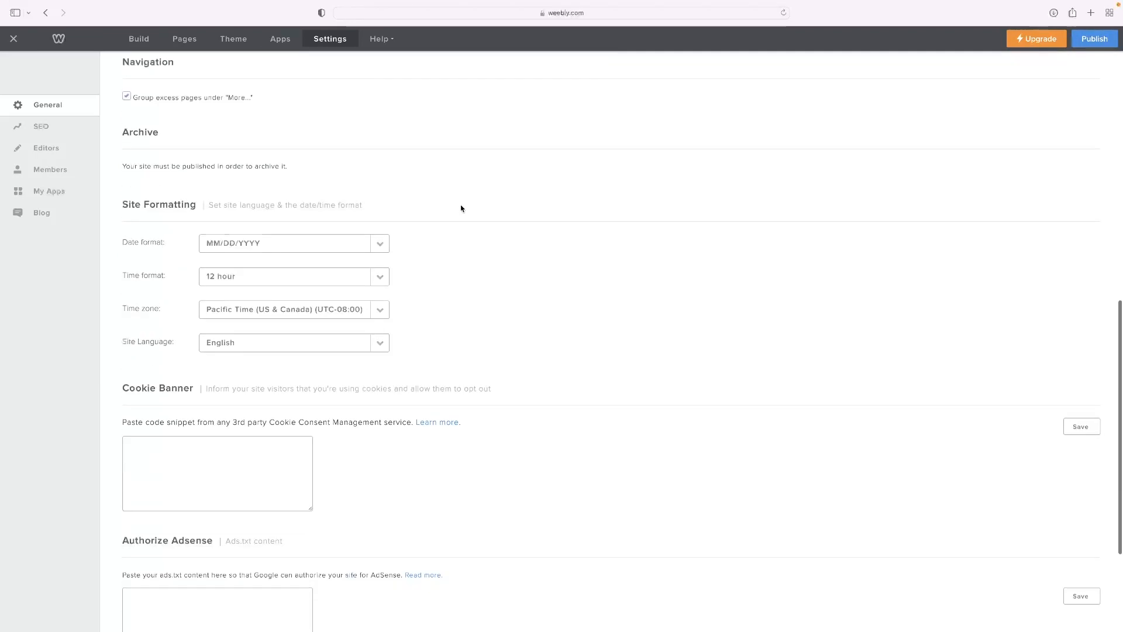